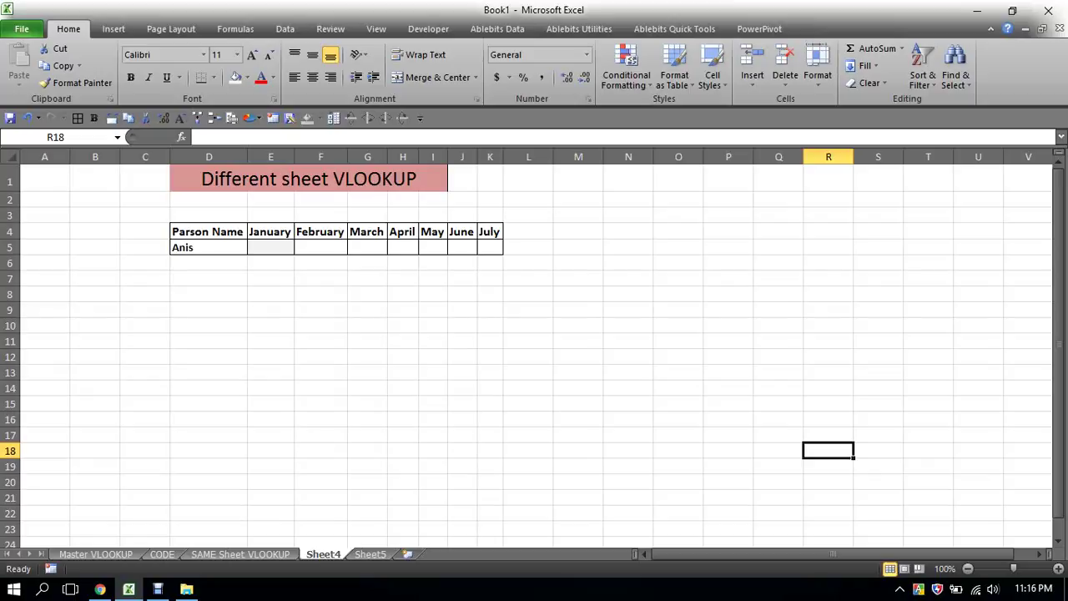
- Auto-fit every column on Sheet5 to its contents
{"action": "left_click", "coordinate": [270, 340]}
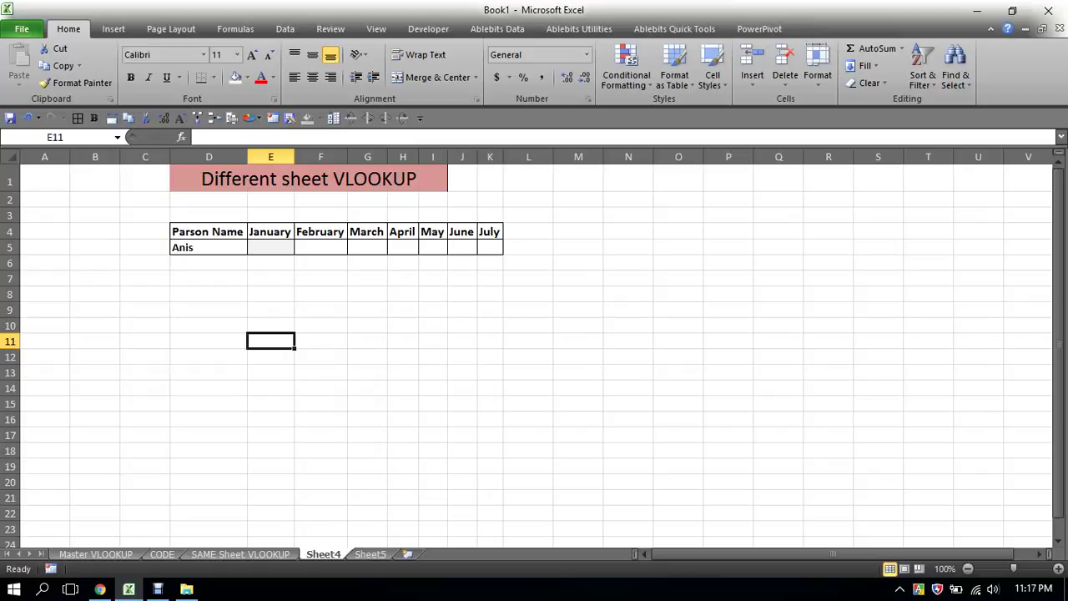
{"action": "left_click", "coordinate": [321, 278]}
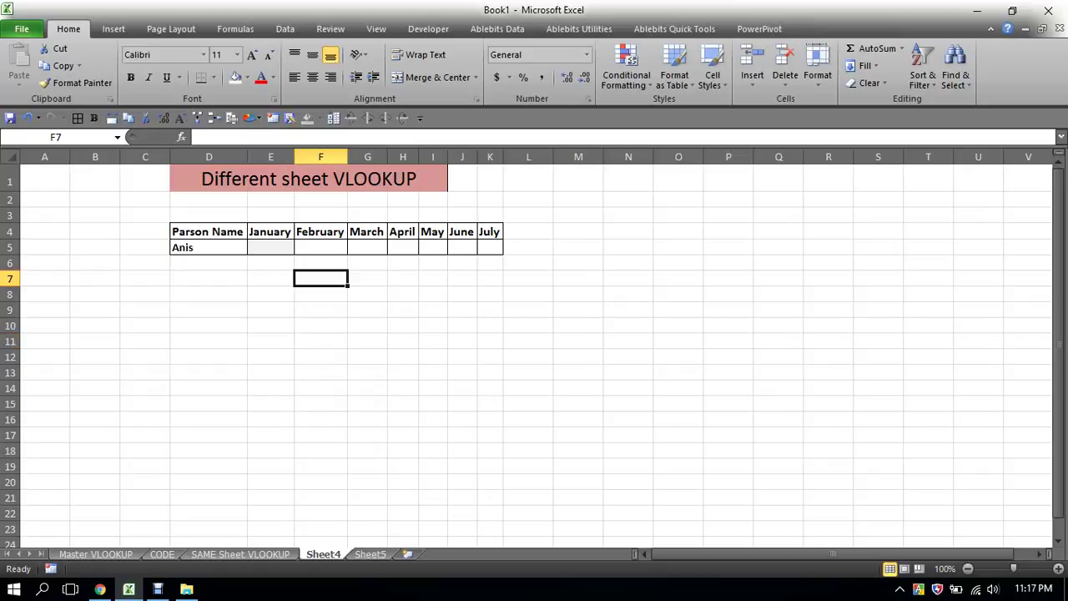
{"action": "key", "text": "ctrl+Page_Down"}
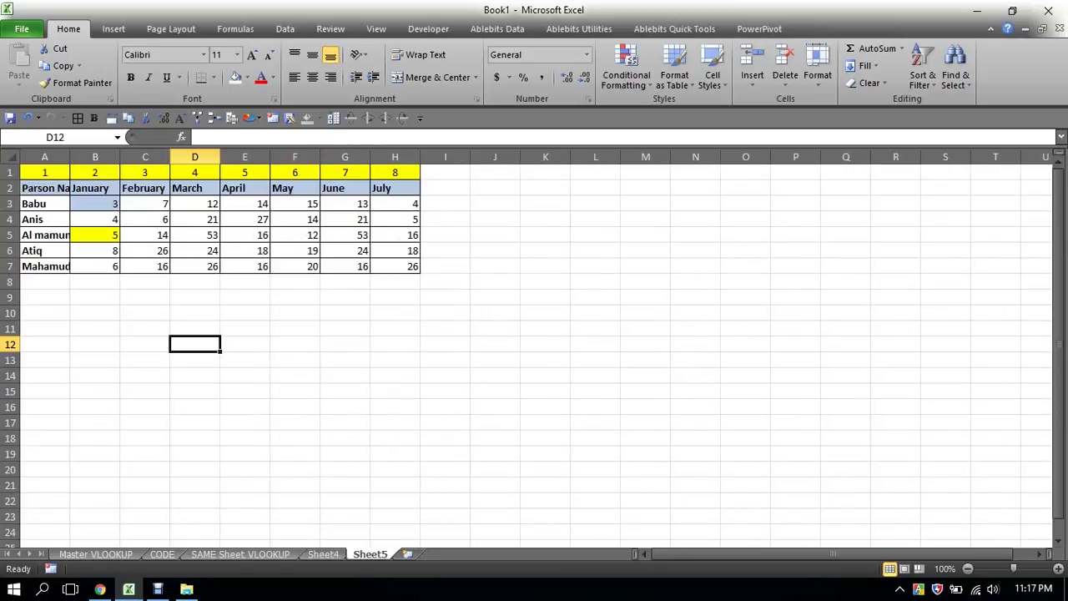
{"action": "left_click", "coordinate": [10, 157]}
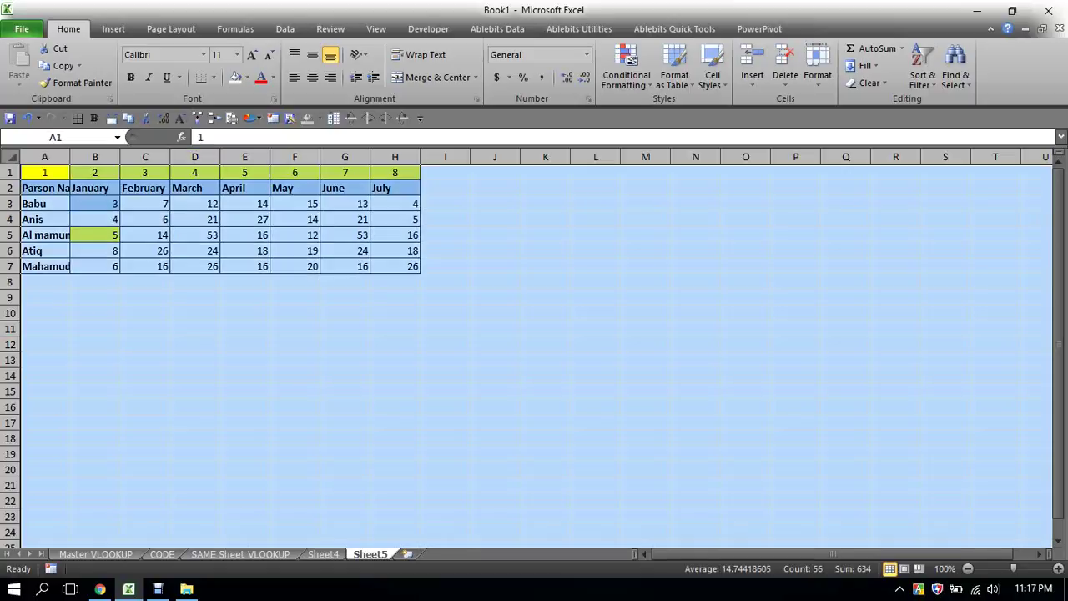
{"action": "key", "text": "alt+h"}
{"action": "key", "text": "o"}
{"action": "key", "text": "i"}
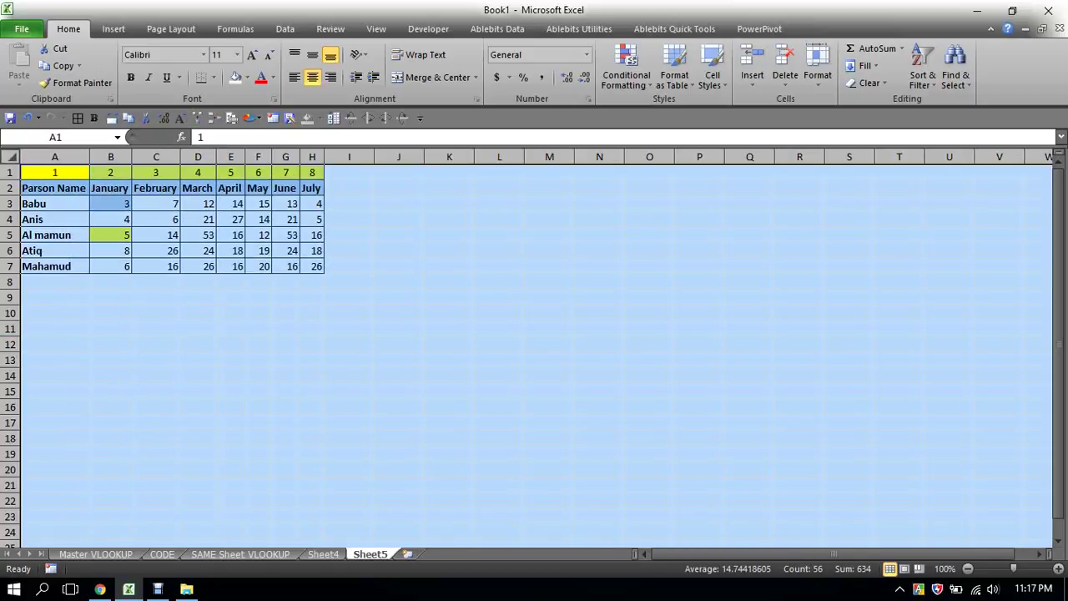
- Clear the whole-sheet selection on Sheet5 and return to Sheet4's name cell D5
{"action": "key", "text": "ctrl+Page_Up"}
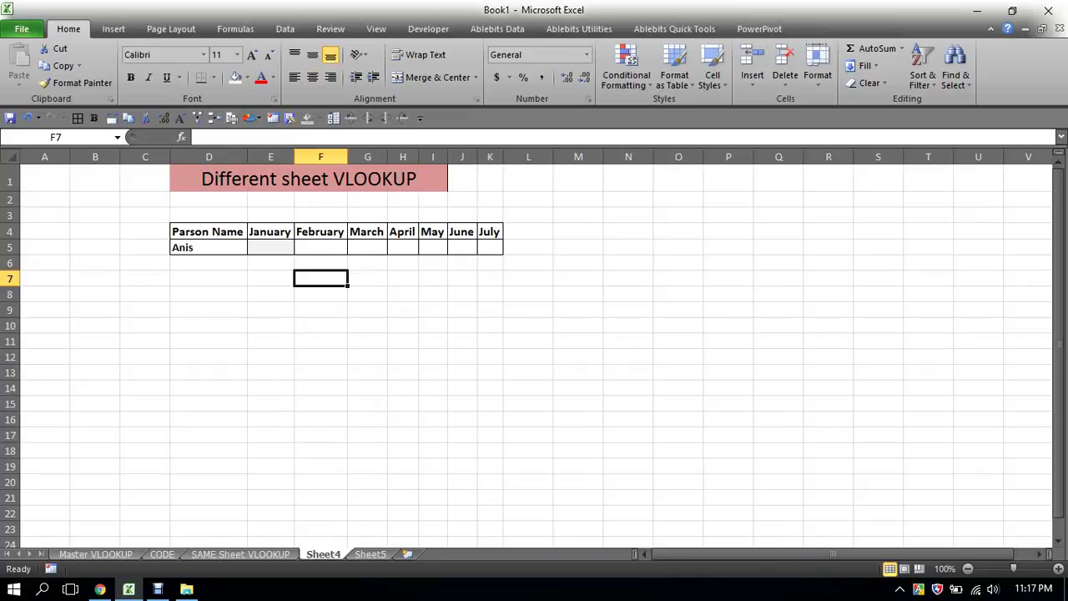
{"action": "key", "text": "ctrl+Page_Down"}
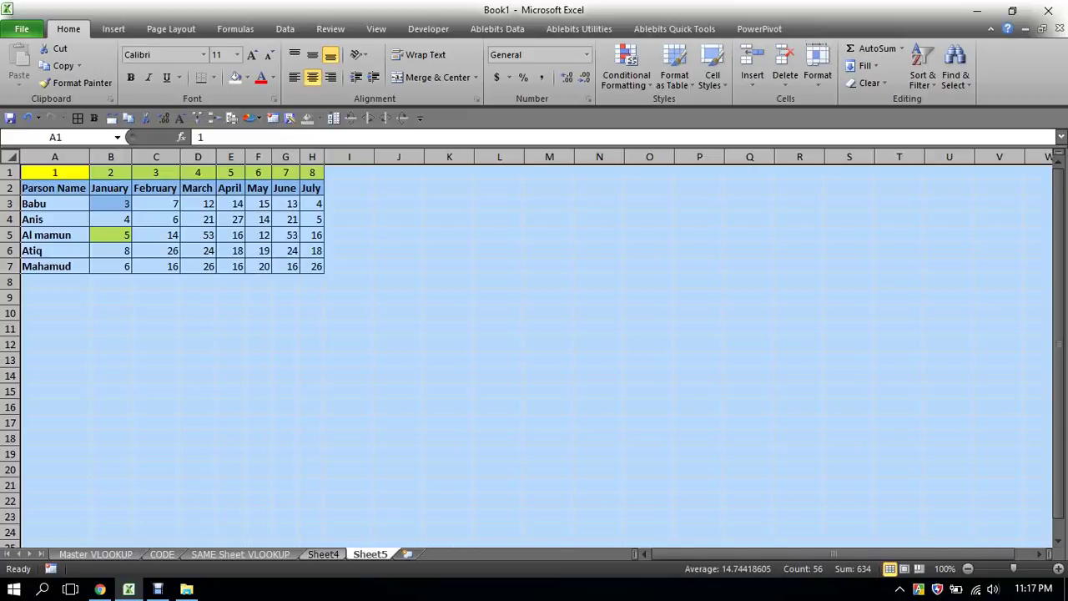
{"action": "left_click", "coordinate": [350, 454]}
{"action": "key", "text": "ctrl+Page_Up"}
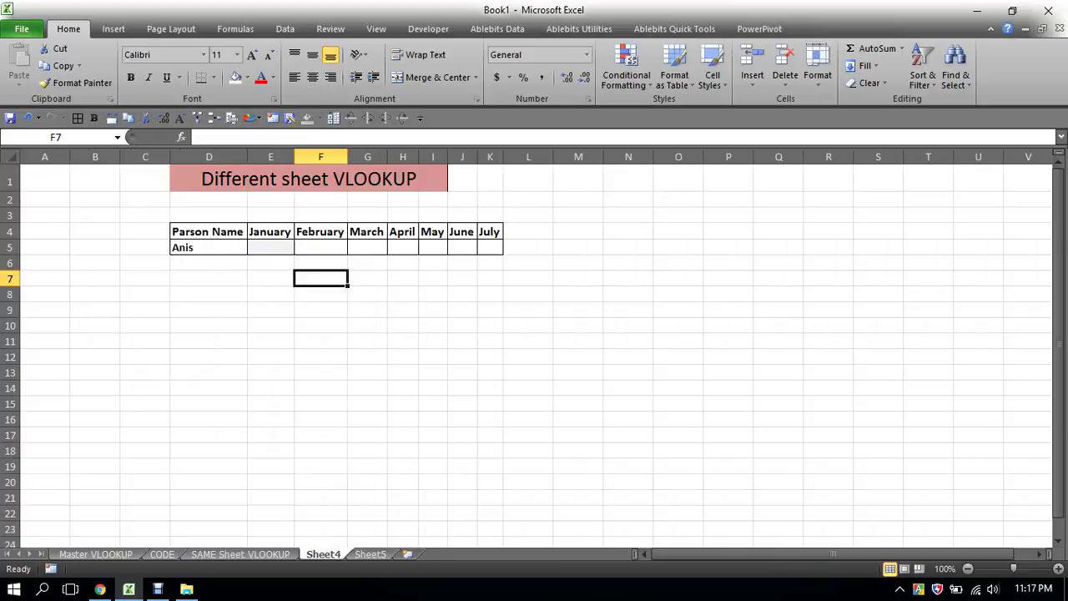
{"action": "left_click", "coordinate": [209, 247]}
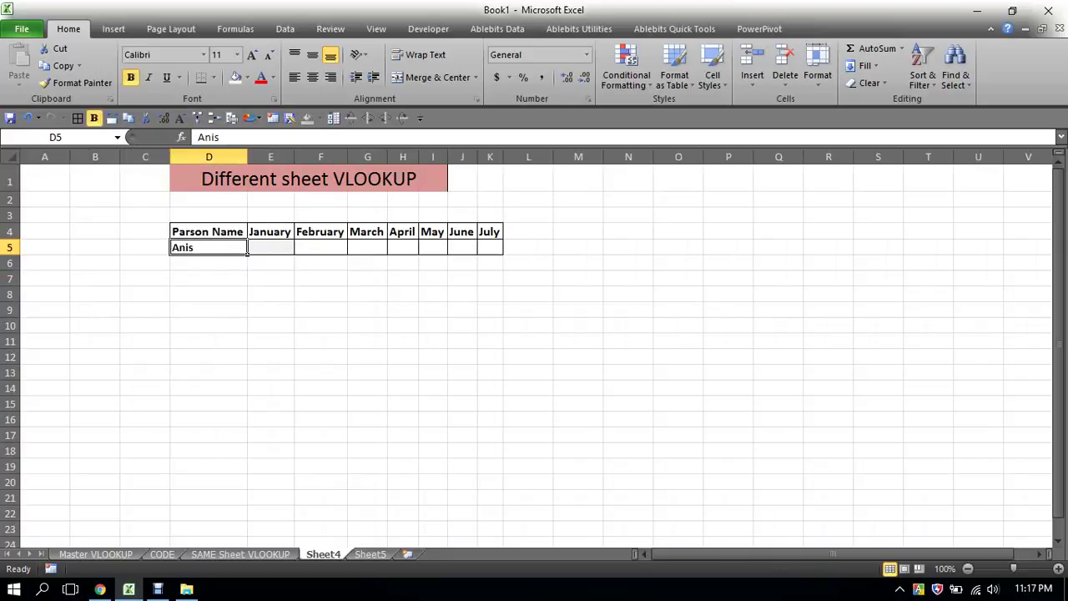
- In G5 under March, begin =VLOOKUP with D5 as the lookup value, pointing to Sheet5
{"action": "left_click", "coordinate": [367, 247]}
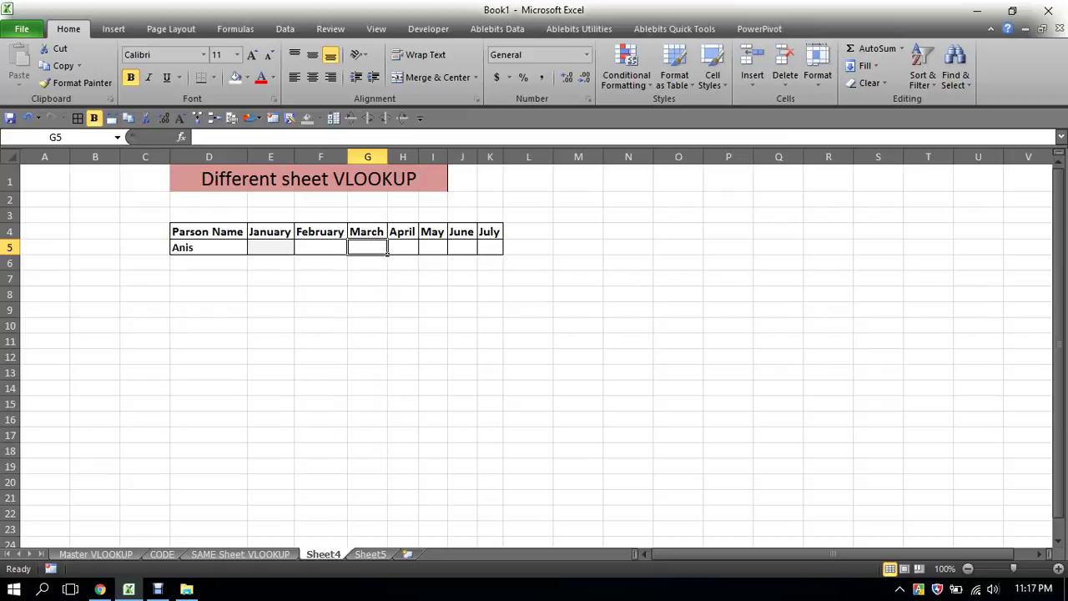
{"action": "type", "text": "="}
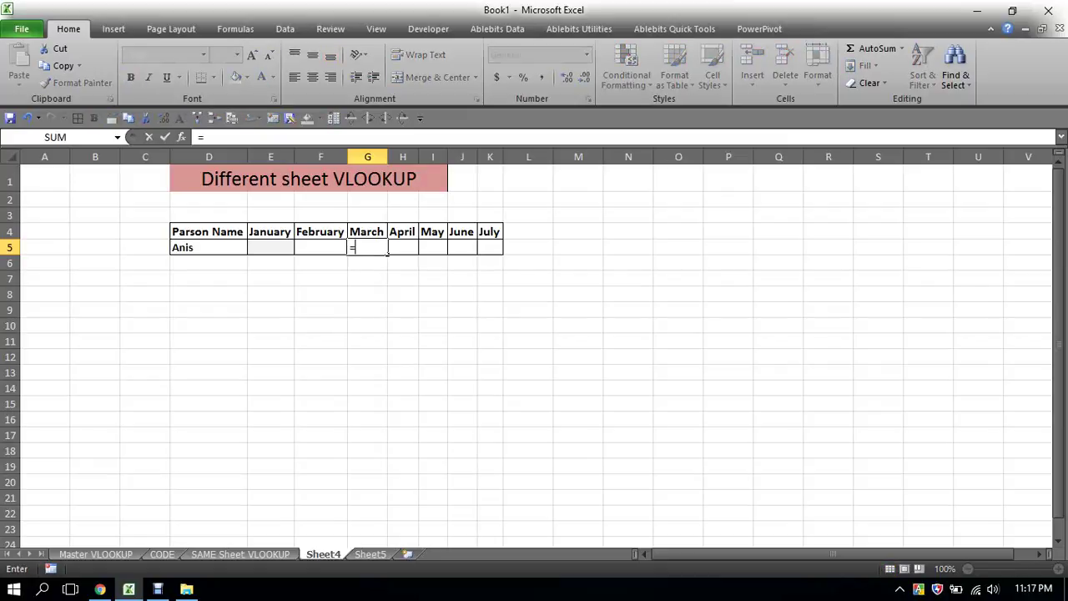
{"action": "type", "text": "vlo"}
{"action": "key", "text": "Tab"}
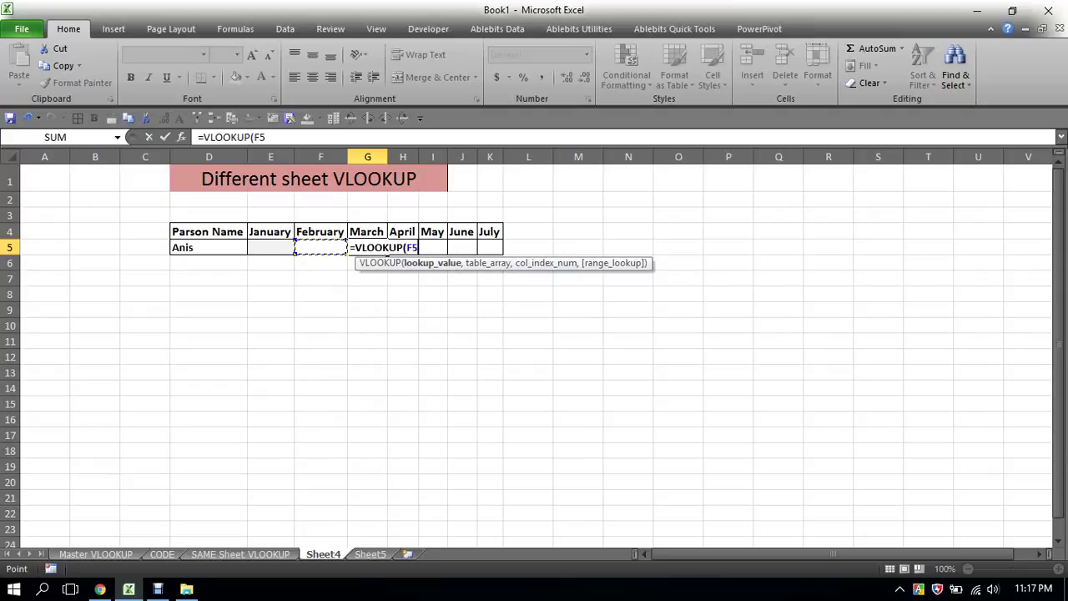
{"action": "left_click", "coordinate": [230, 248]}
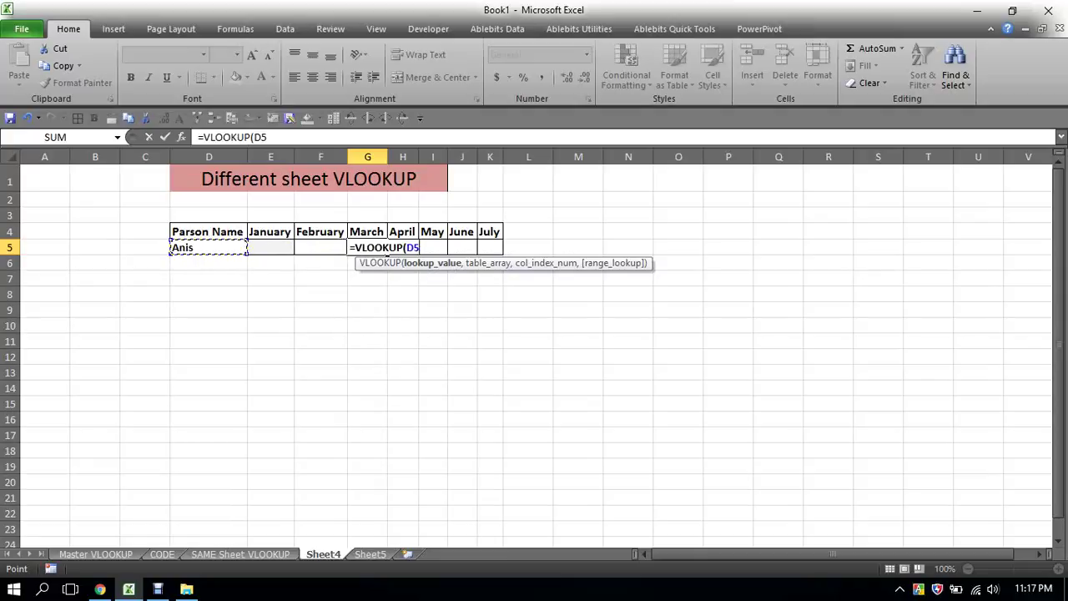
{"action": "type", "text": ","}
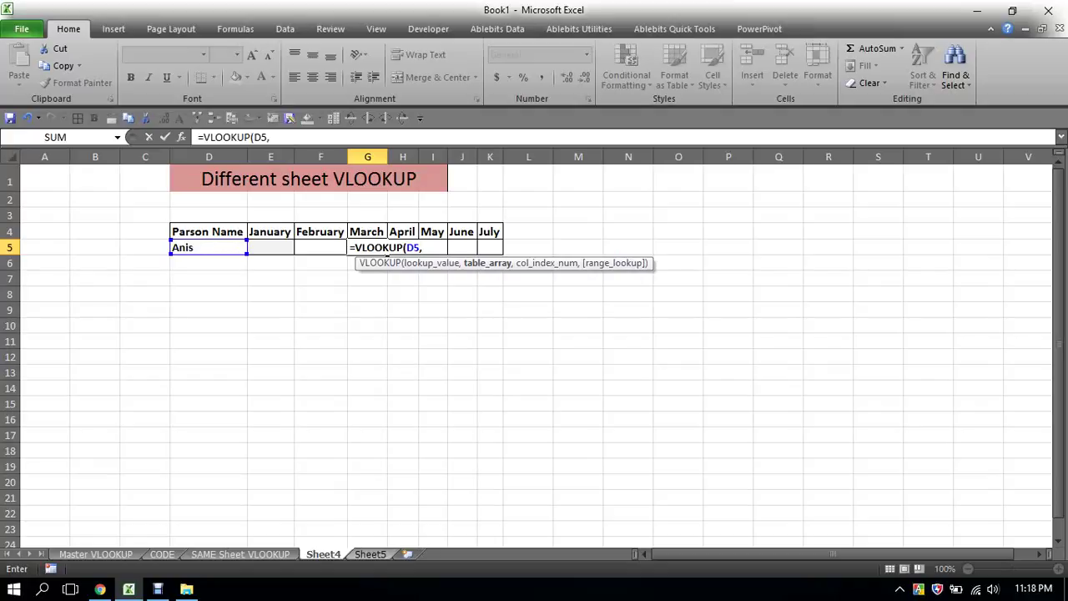
{"action": "left_click", "coordinate": [370, 555]}
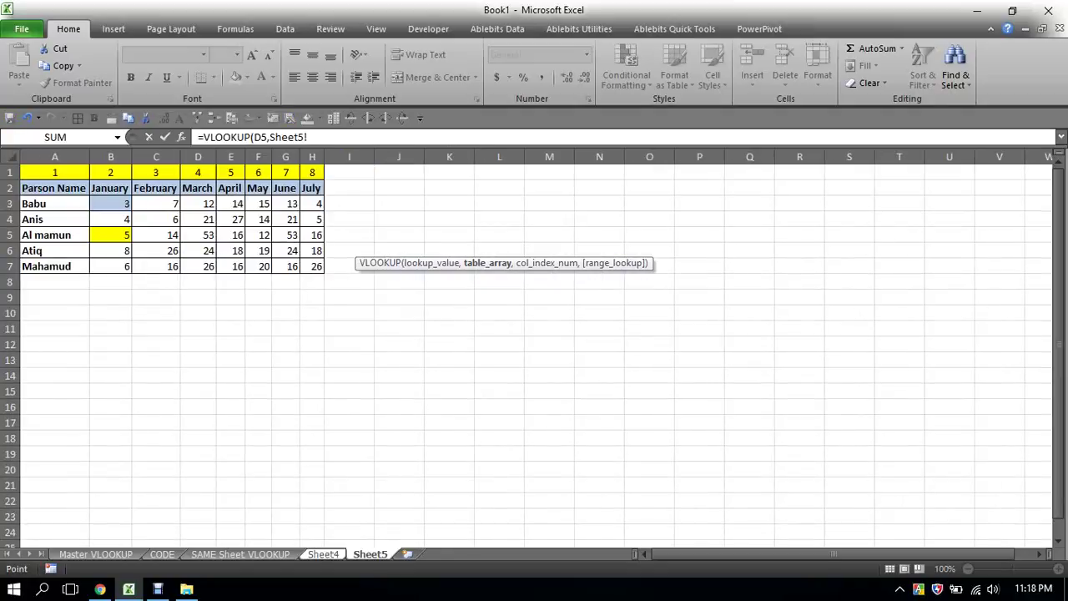
- Finish the formula as =VLOOKUP(D5,Sheet5!A2:H7,4,0) so G5 returns 21 for Anis
{"action": "mouse_move", "coordinate": [33, 187]}
{"action": "left_mouse_down"}
{"action": "mouse_move", "coordinate": [297, 244]}
{"action": "mouse_move", "coordinate": [325, 275]}
{"action": "left_mouse_up"}
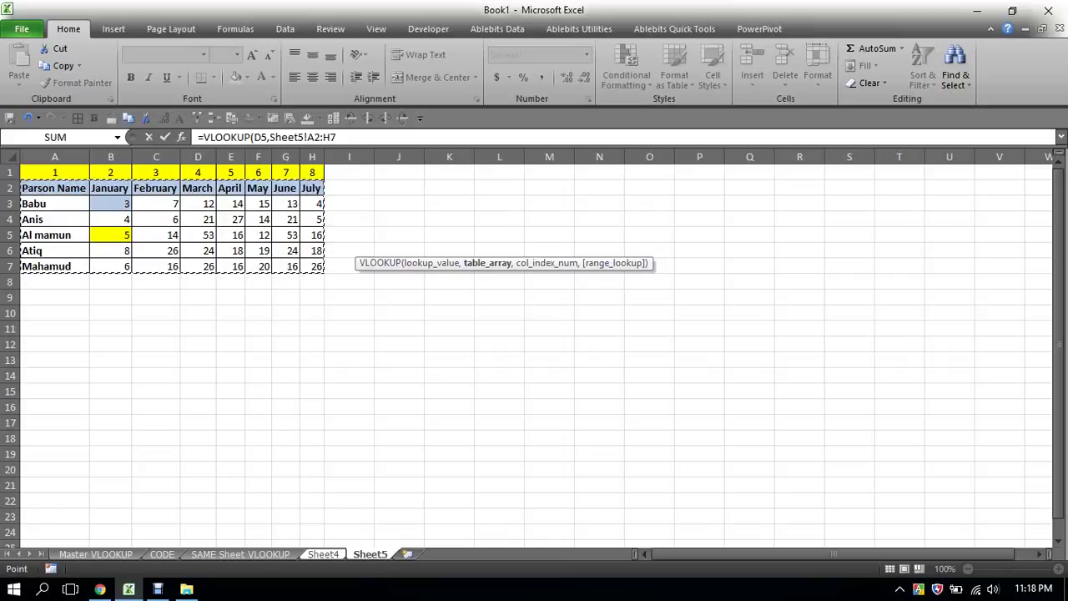
{"action": "type", "text": ","}
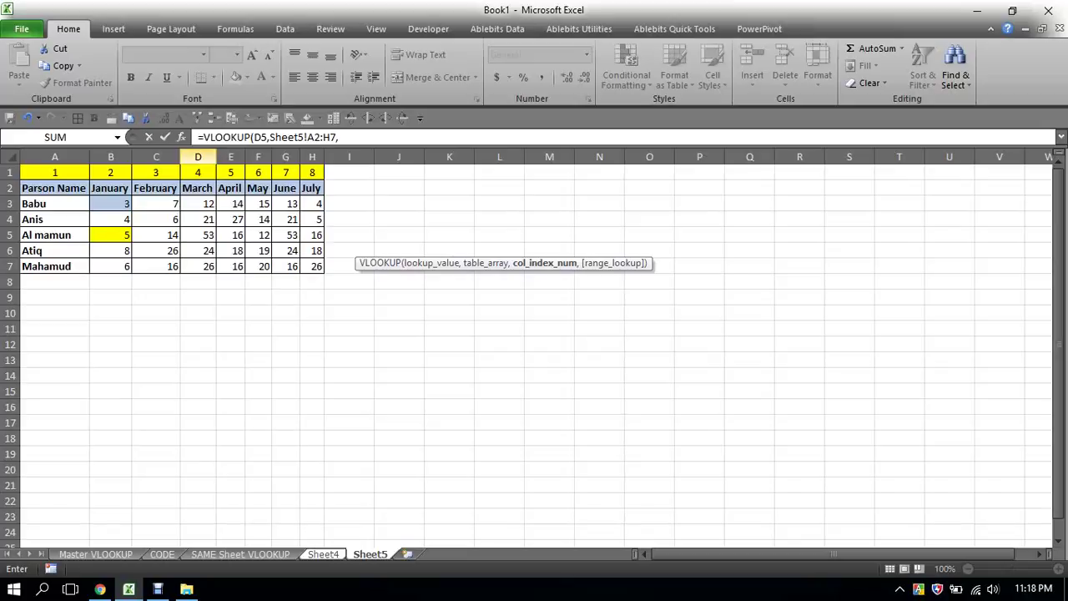
{"action": "type", "text": "4"}
{"action": "type", "text": ",0"}
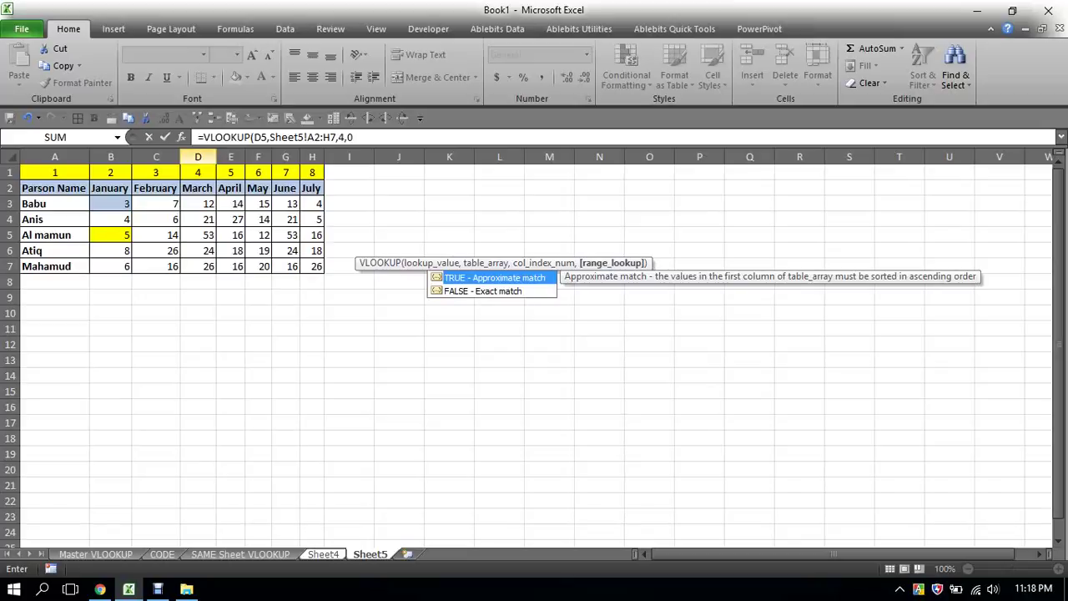
{"action": "type", "text": ")"}
{"action": "key", "text": "Return"}
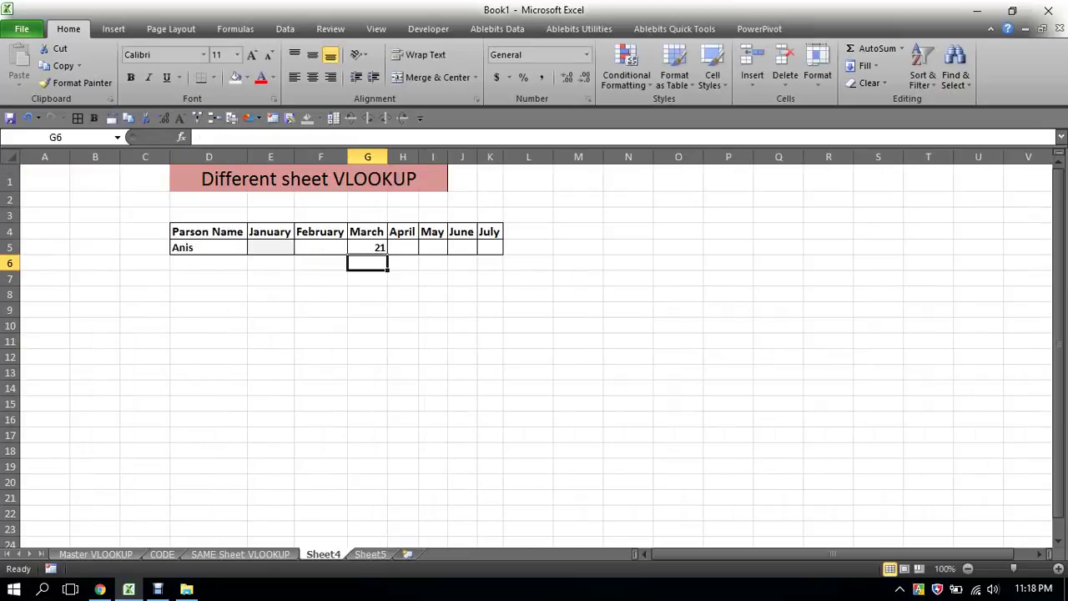
- Give the March result cell G5 a light blue fill
{"action": "left_click", "coordinate": [245, 248]}
{"action": "left_click", "coordinate": [386, 249]}
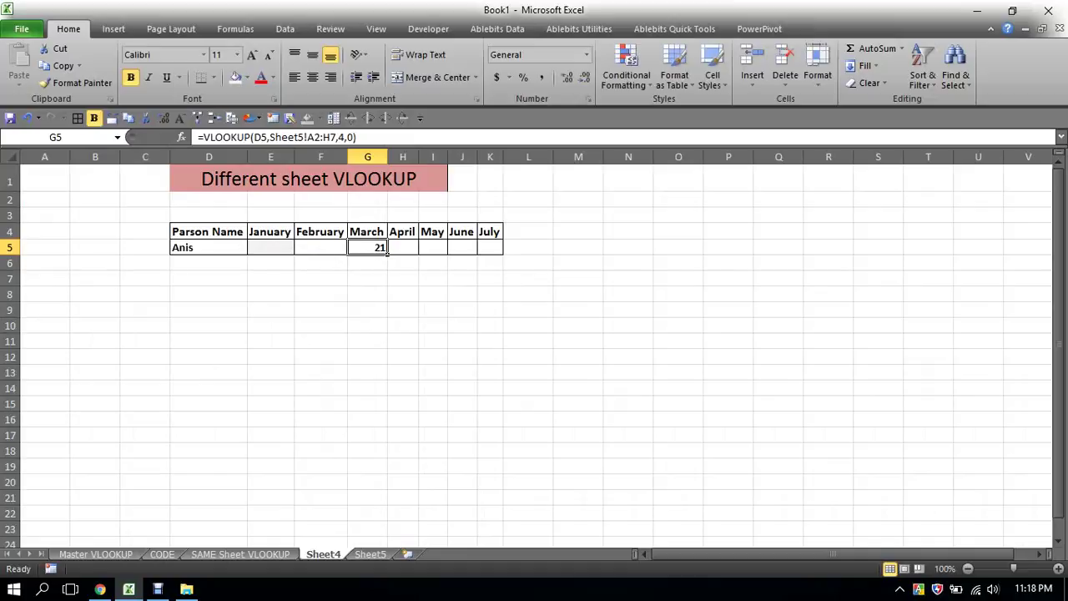
{"action": "left_click", "coordinate": [247, 77]}
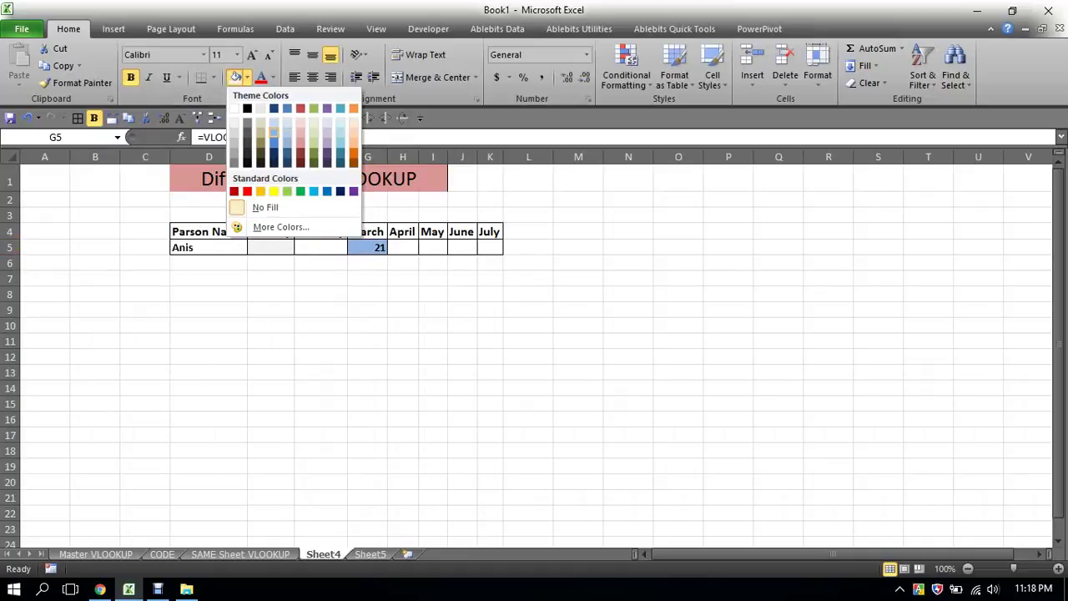
{"action": "left_click", "coordinate": [287, 132]}
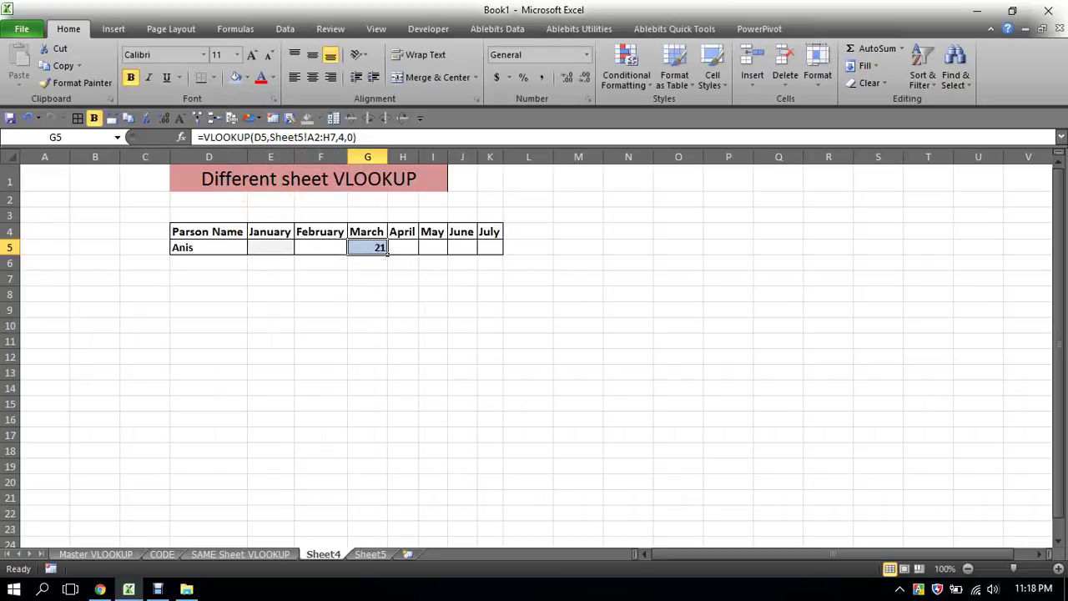
- Shade Anis's March value 21 on Sheet5 light red, then return to Sheet4's D5
{"action": "key", "text": "ctrl+Page_Down"}
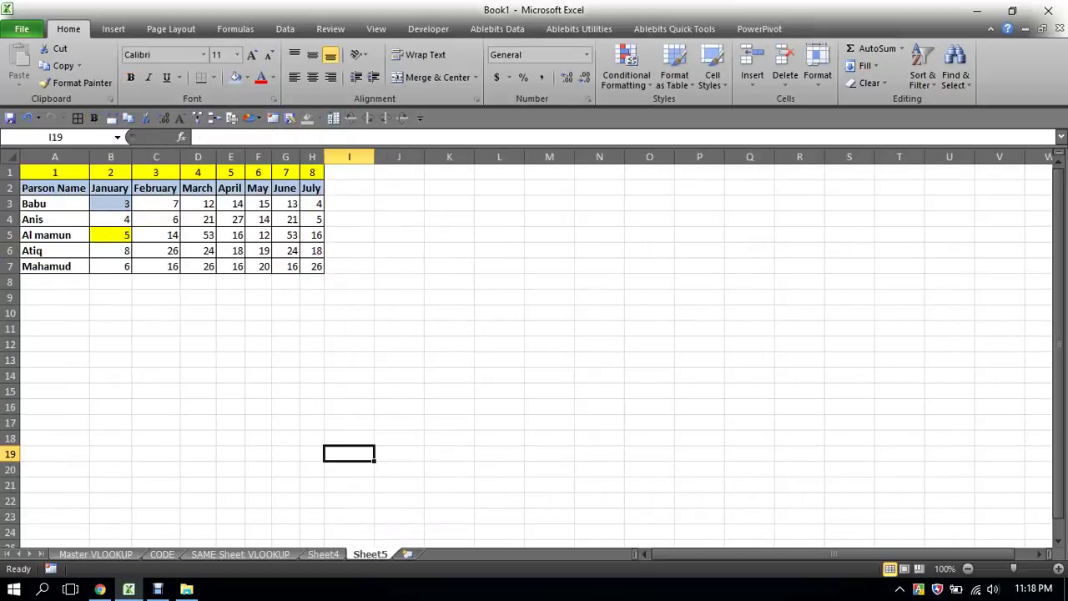
{"action": "left_click", "coordinate": [34, 219]}
{"action": "left_click", "coordinate": [10, 218]}
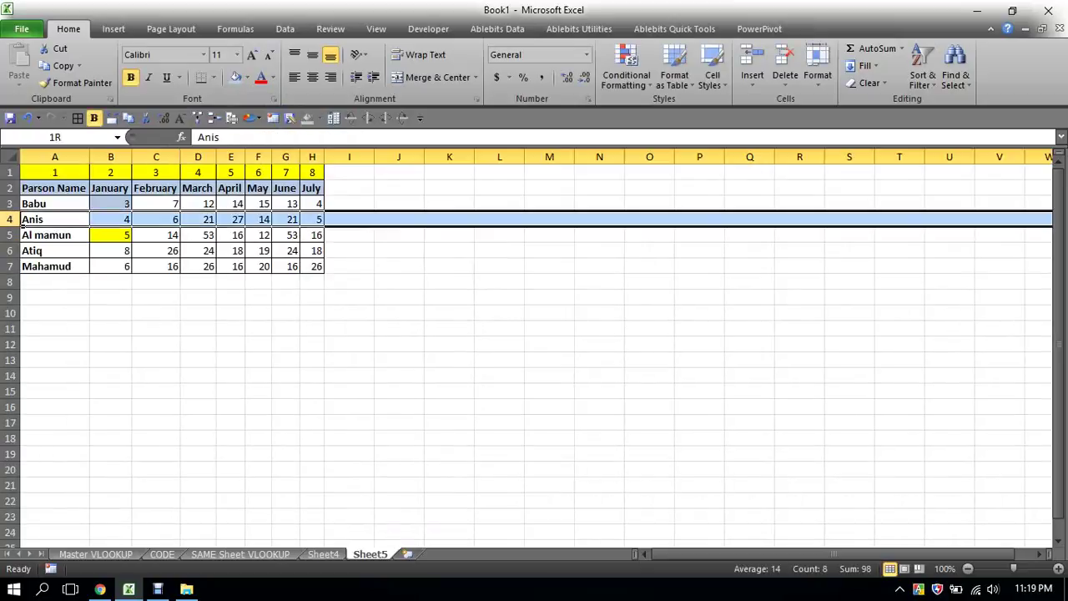
{"action": "left_click", "coordinate": [208, 220]}
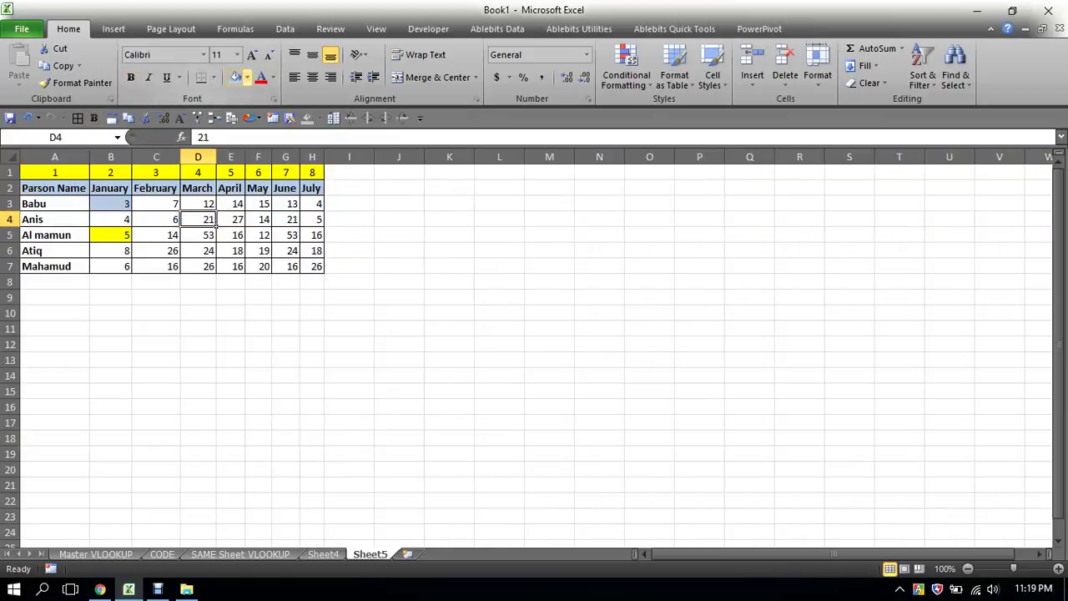
{"action": "left_click", "coordinate": [248, 77]}
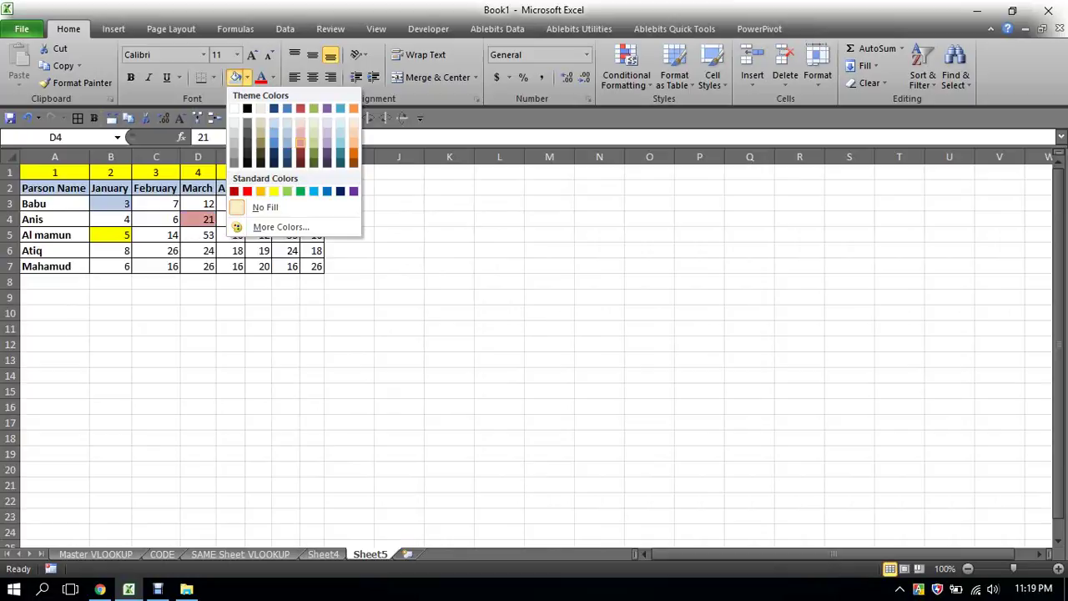
{"action": "left_click", "coordinate": [301, 141]}
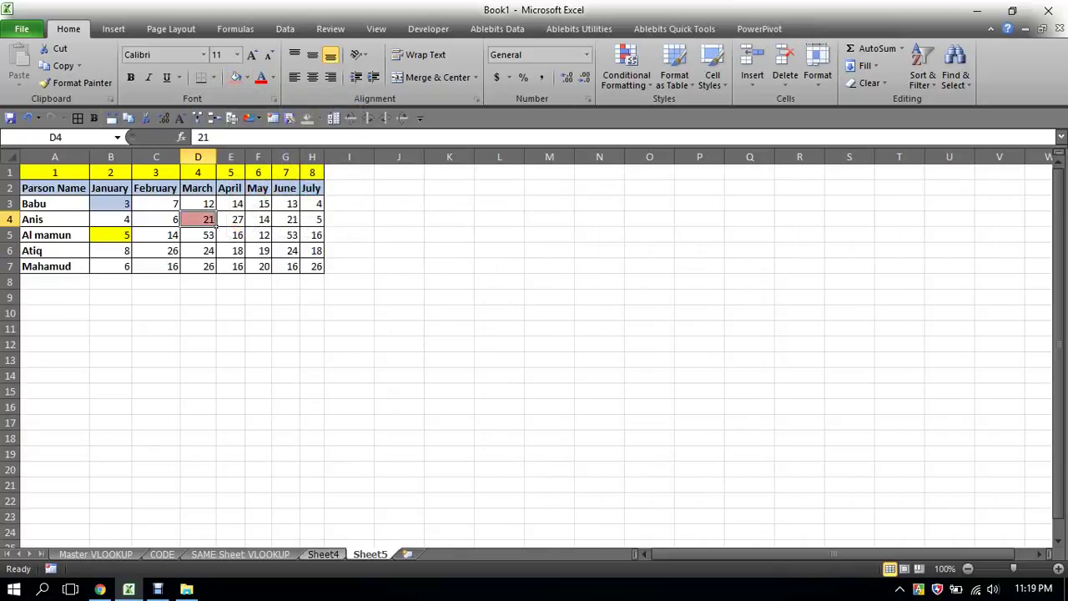
{"action": "left_click", "coordinate": [323, 555]}
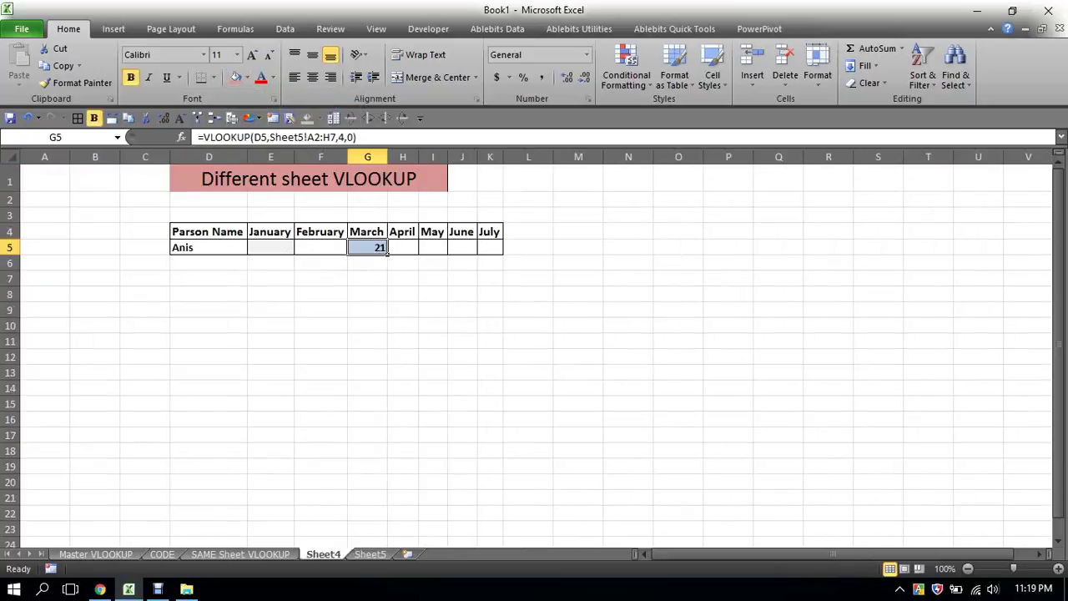
{"action": "left_click", "coordinate": [245, 249]}
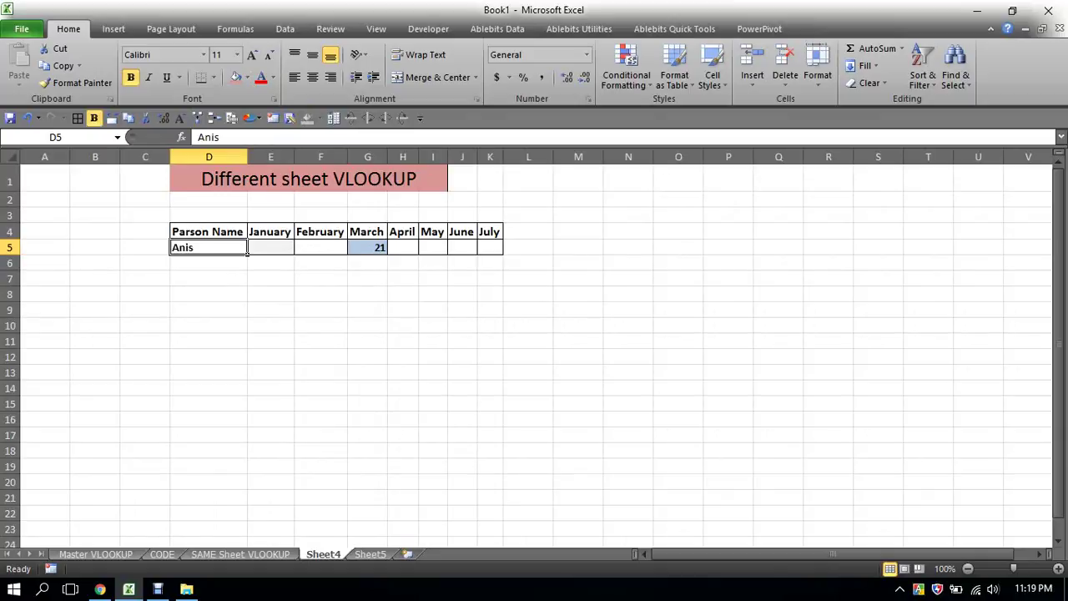
- Change the Person Name in D5 to Babu so the March lookup returns 12
{"action": "type", "text": "Babu"}
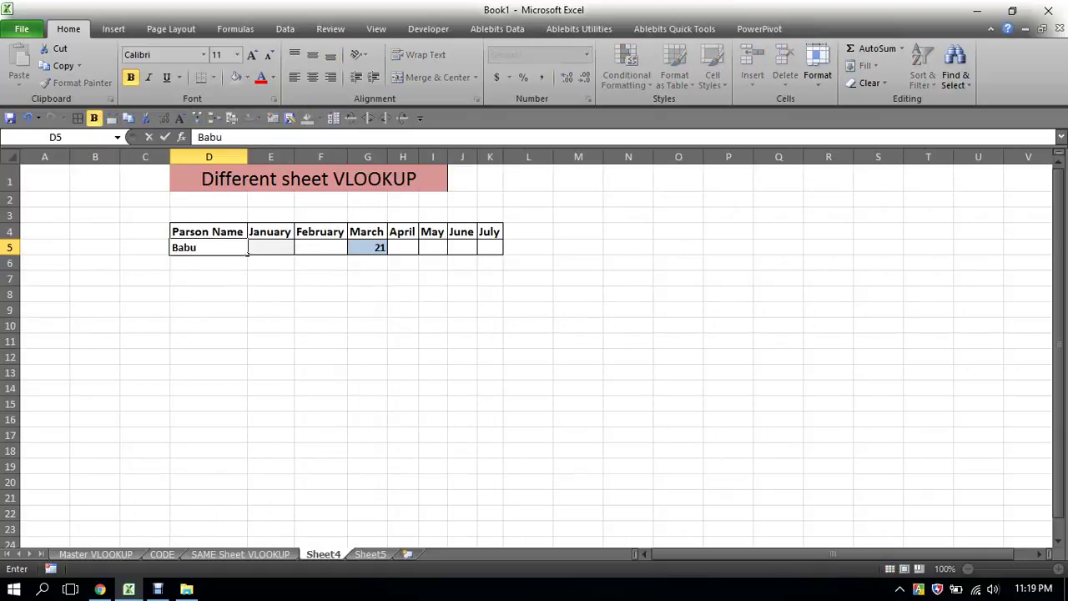
{"action": "left_click", "coordinate": [367, 326]}
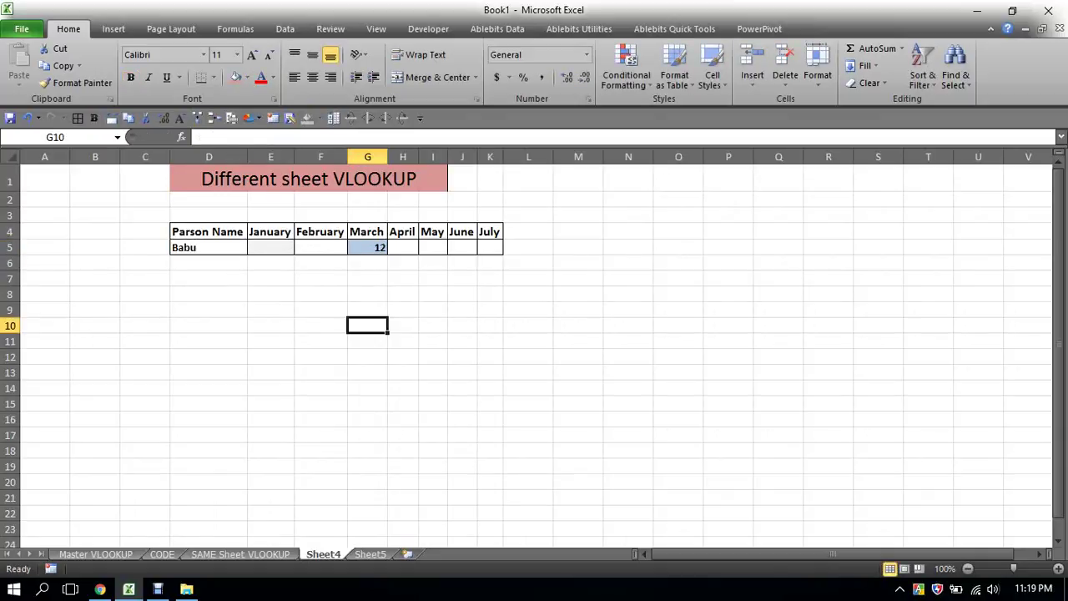
{"action": "left_click", "coordinate": [384, 249]}
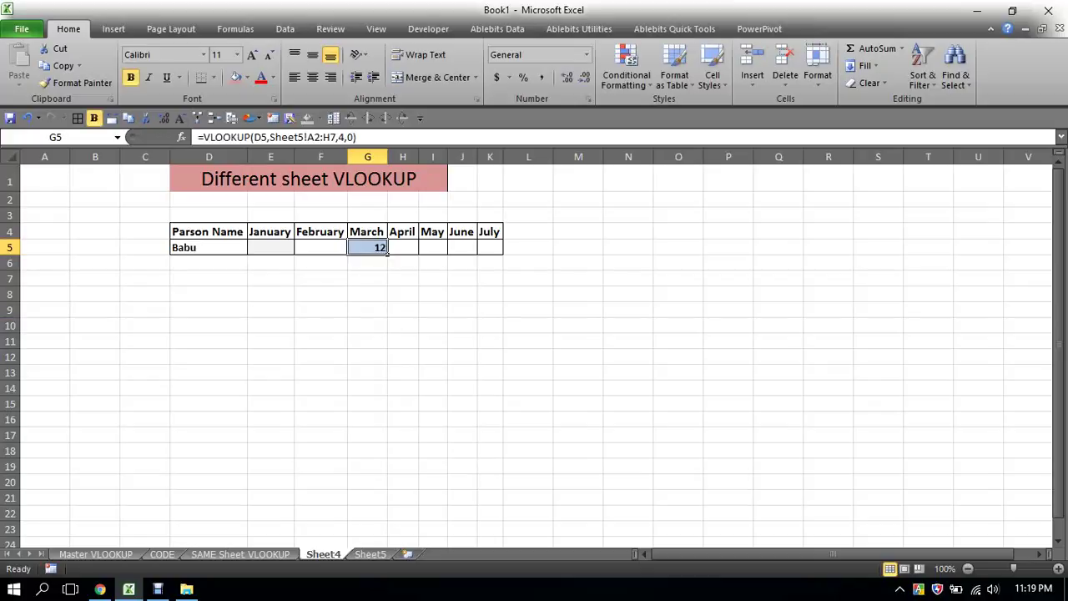
- Apply the same fill to Babu's March value 12 in Sheet5's D3, then return to Sheet4
{"action": "left_click", "coordinate": [370, 553]}
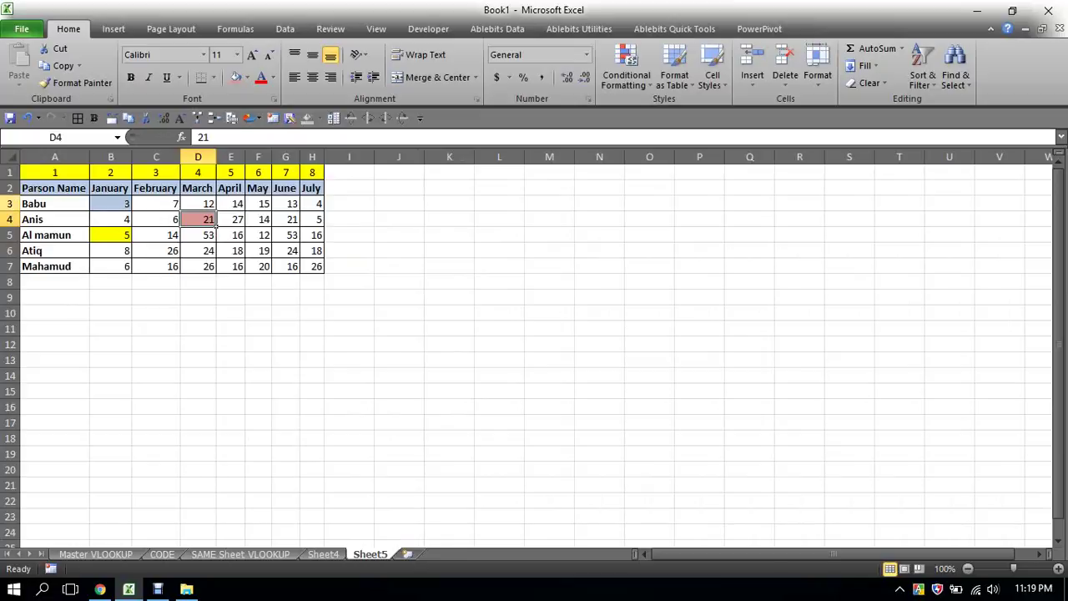
{"action": "left_click", "coordinate": [10, 203]}
{"action": "left_click", "coordinate": [213, 205]}
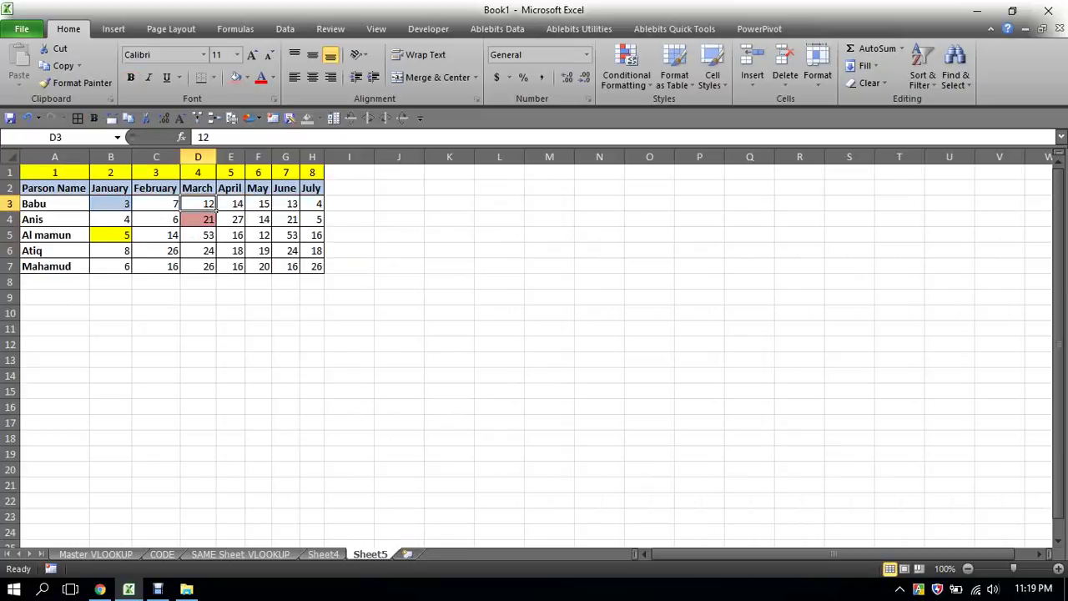
{"action": "key", "text": "F4"}
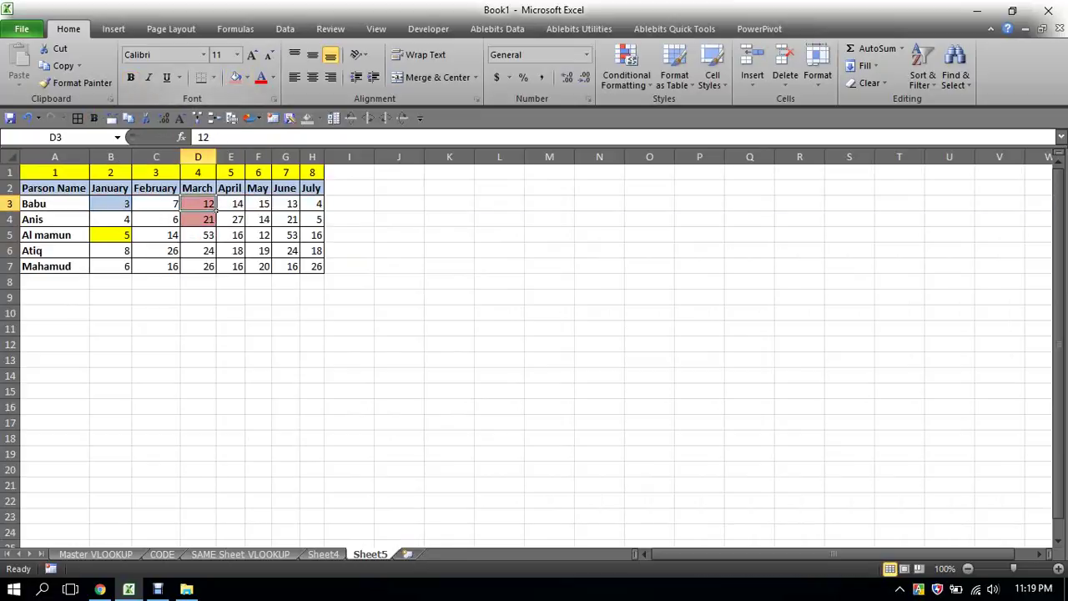
{"action": "key", "text": "ctrl+Page_Up"}
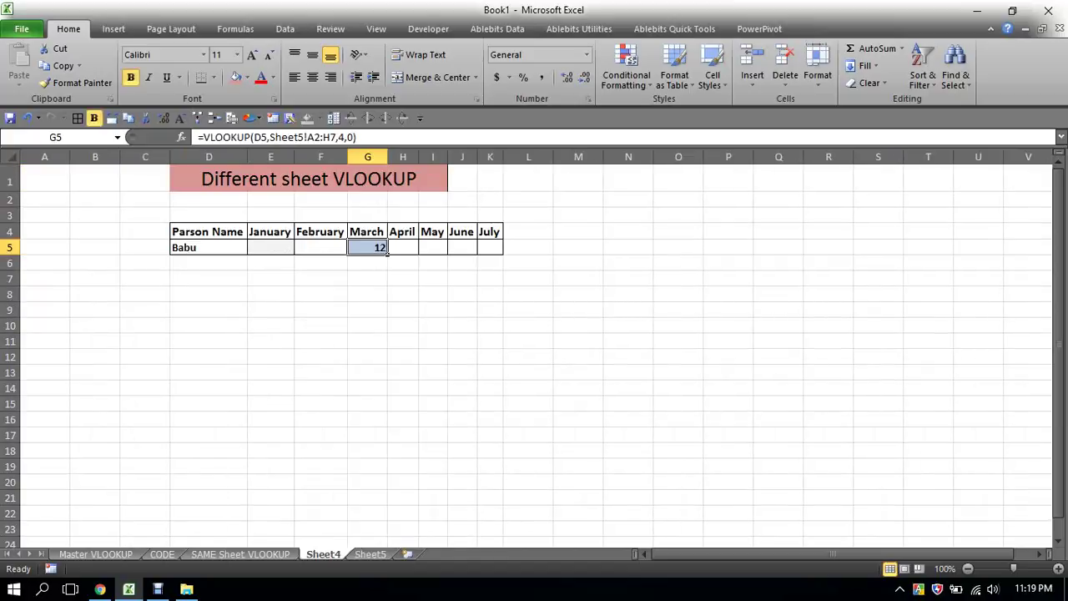
{"action": "left_click", "coordinate": [209, 263]}
{"action": "key", "text": "Down"}
{"action": "key", "text": "Down"}
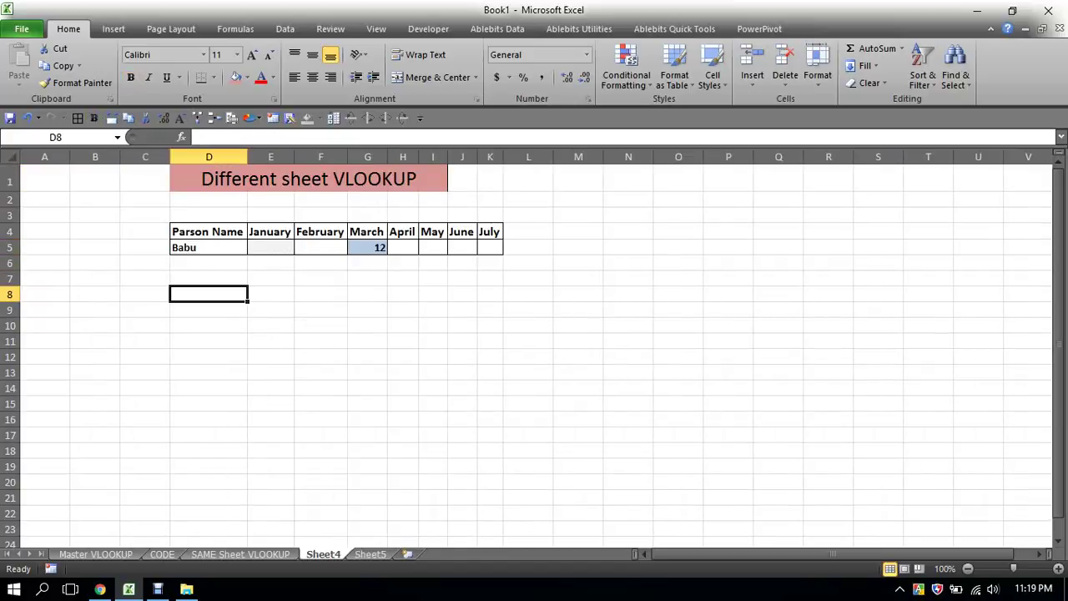
{"action": "key", "text": "Down"}
{"action": "key", "text": "Down"}
{"action": "key", "text": "Down"}
{"action": "key", "text": "Down"}
{"action": "key", "text": "Down"}
{"action": "key", "text": "Down"}
{"action": "key", "text": "Down"}
{"action": "left_click", "coordinate": [209, 279]}
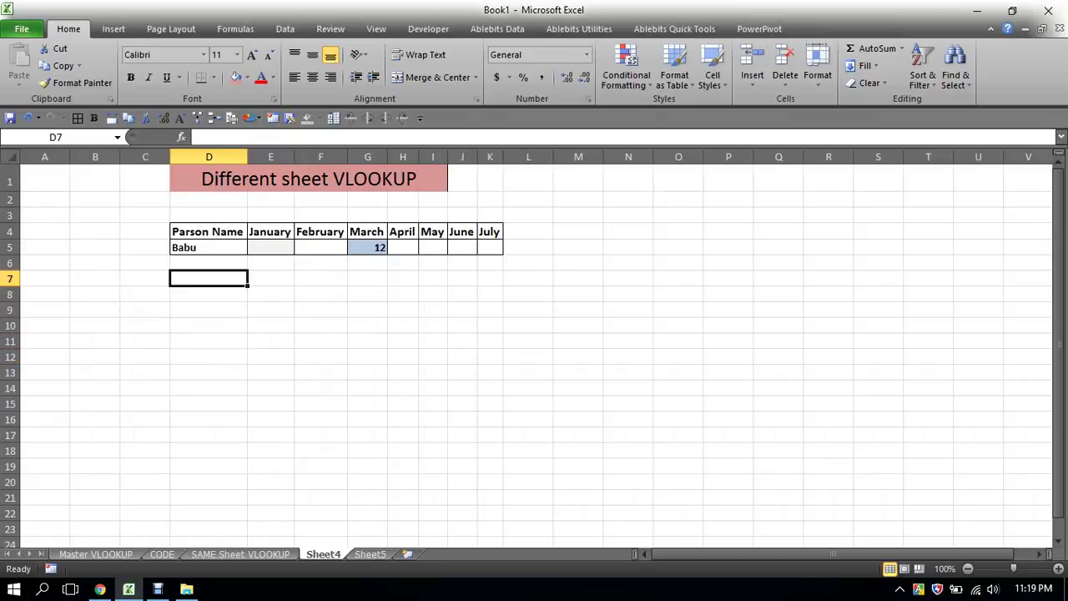
{"action": "left_click", "coordinate": [208, 341]}
{"action": "left_click", "coordinate": [209, 372]}
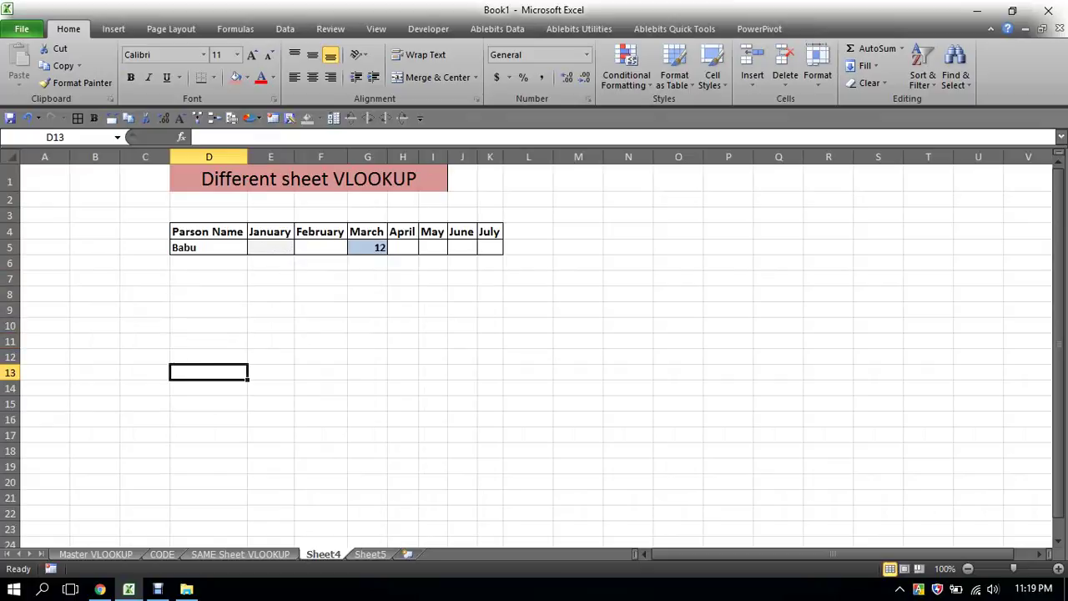
{"action": "left_click", "coordinate": [368, 247]}
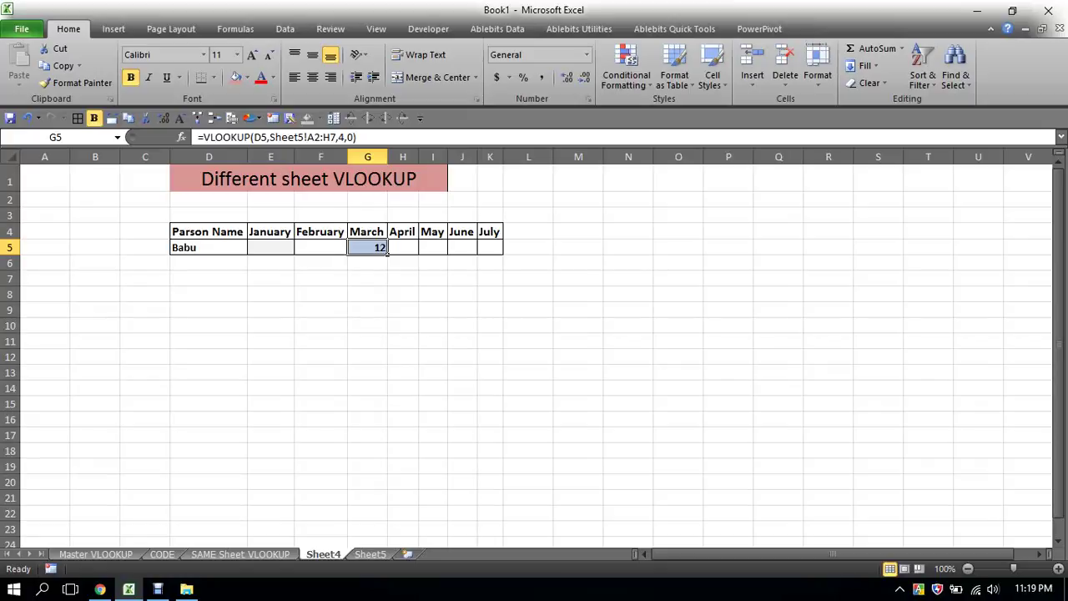
{"action": "left_click_drag", "start_coordinate": [209, 247], "coordinate": [209, 309]}
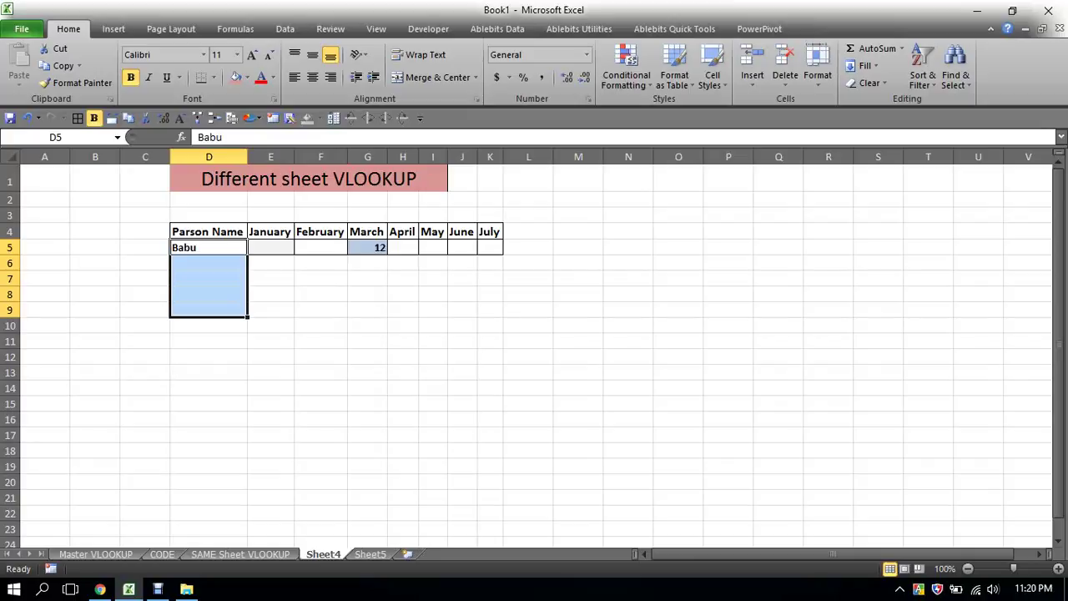
{"action": "left_click", "coordinate": [368, 326]}
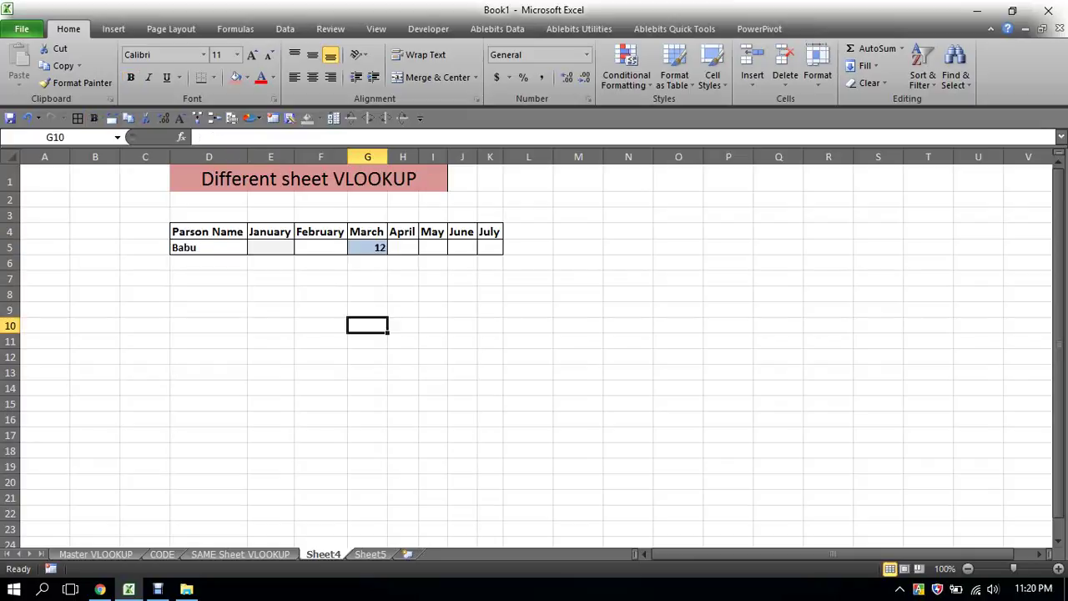